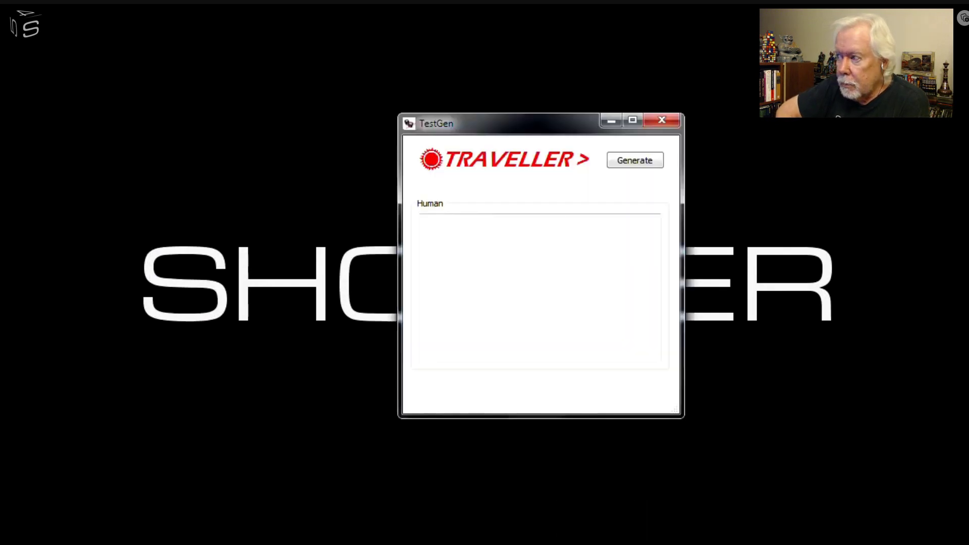
# - Generate a series of human UPP codes in TestGen
pyautogui.click(650, 163)
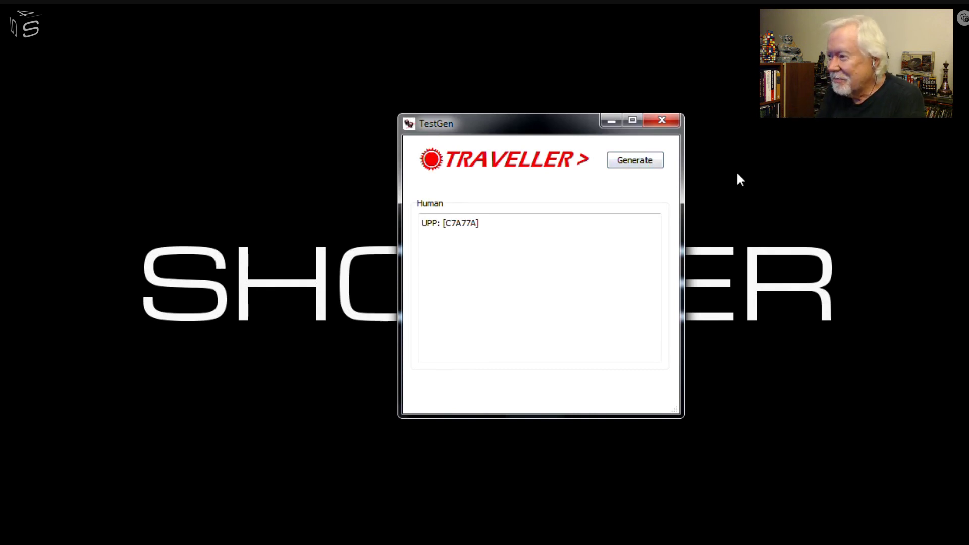
pyautogui.click(624, 162)
pyautogui.click(624, 162)
pyautogui.click(624, 162)
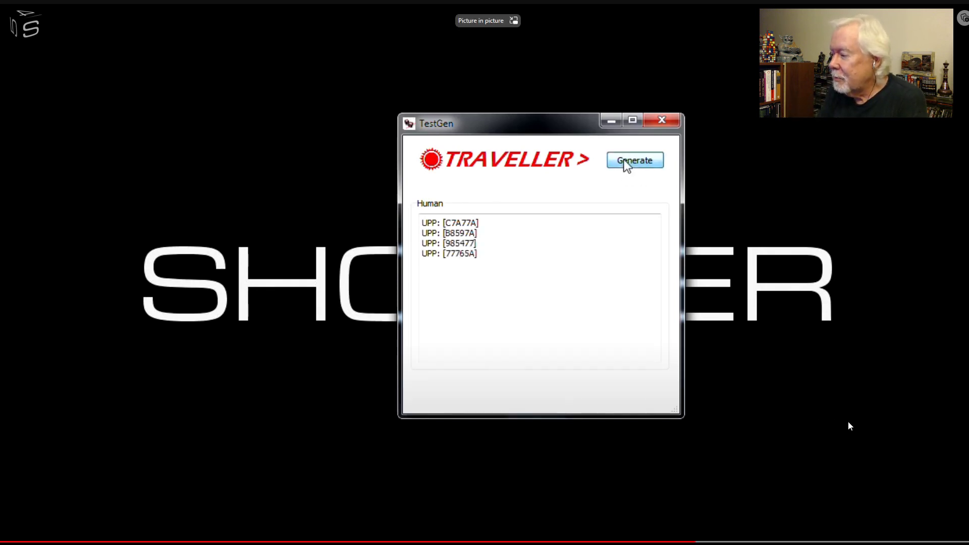
pyautogui.click(624, 162)
pyautogui.click(624, 162)
pyautogui.click(624, 162)
pyautogui.click(623, 162)
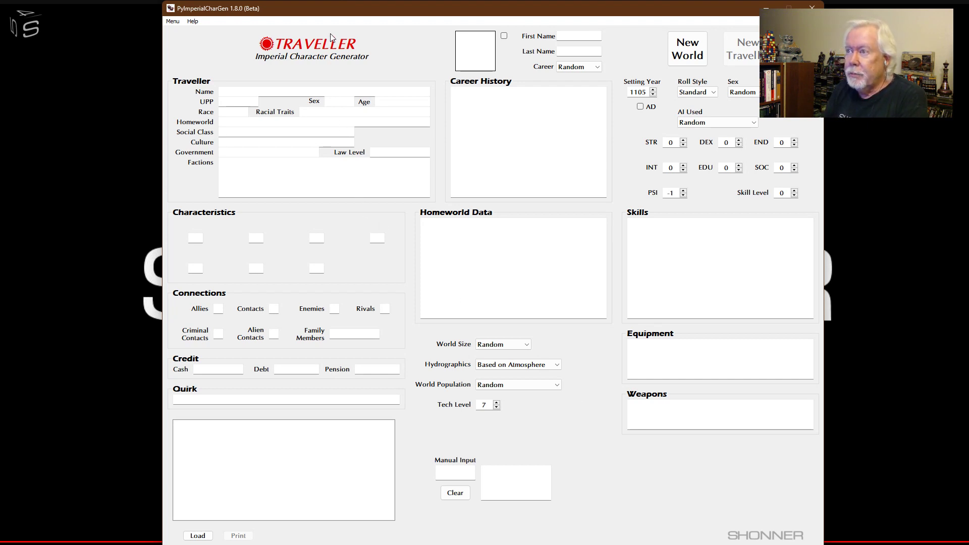
# - Switch to PyImperialCharGen, enable the checkbox beside the empty portrait box, and generate a new world
pyautogui.moveTo(332, 12); pyautogui.dragTo(233, 11)
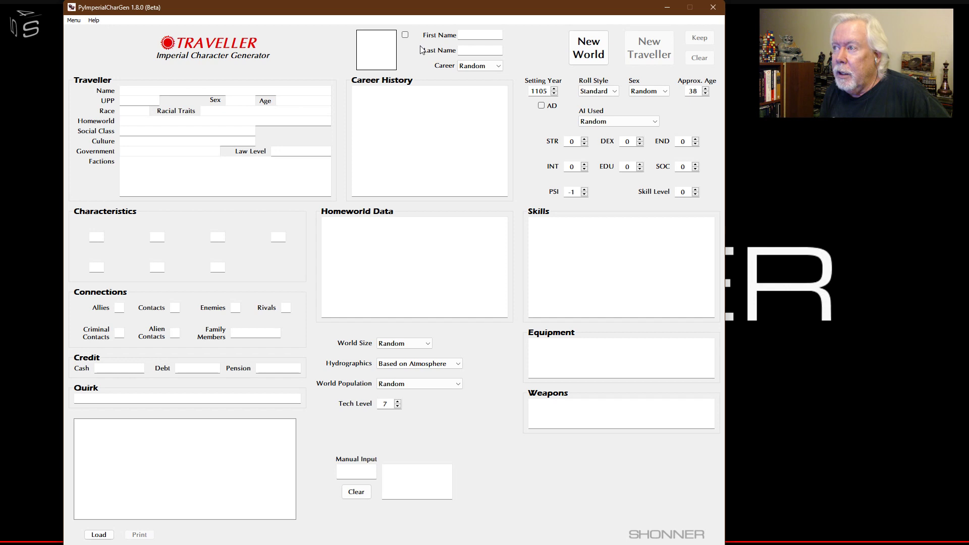
pyautogui.click(406, 36)
pyautogui.click(585, 55)
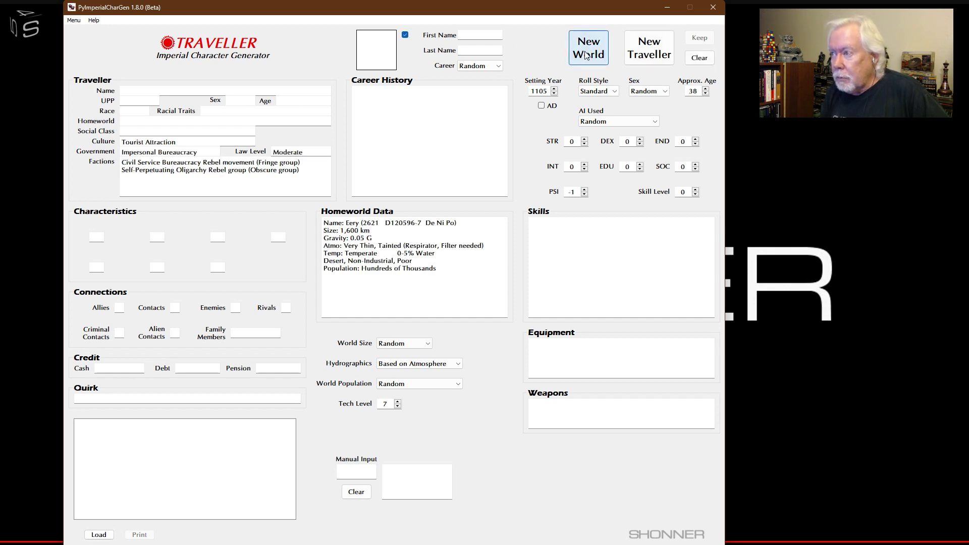
# - Generate several random travellers from the new homeworld with the career left on Random
pyautogui.click(630, 56)
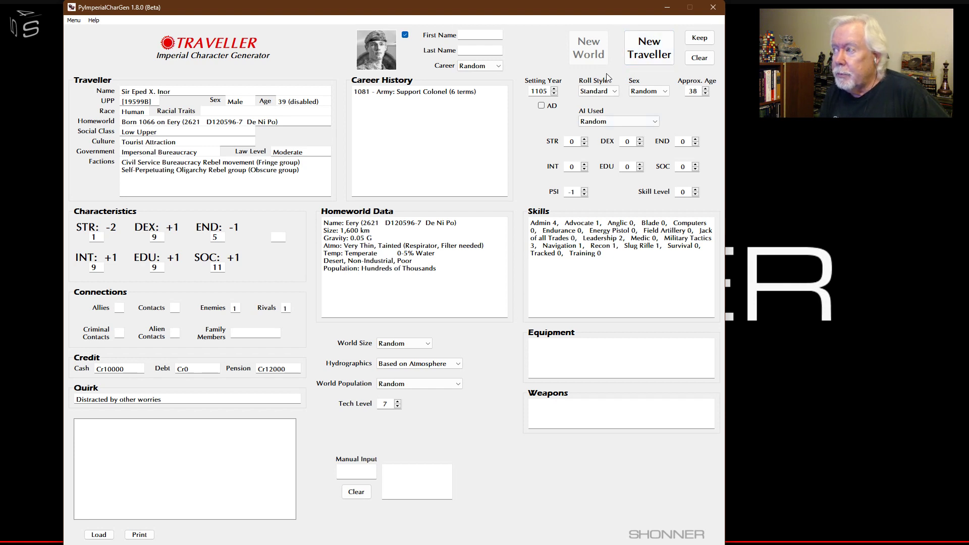
pyautogui.click(649, 48)
pyautogui.press('space')
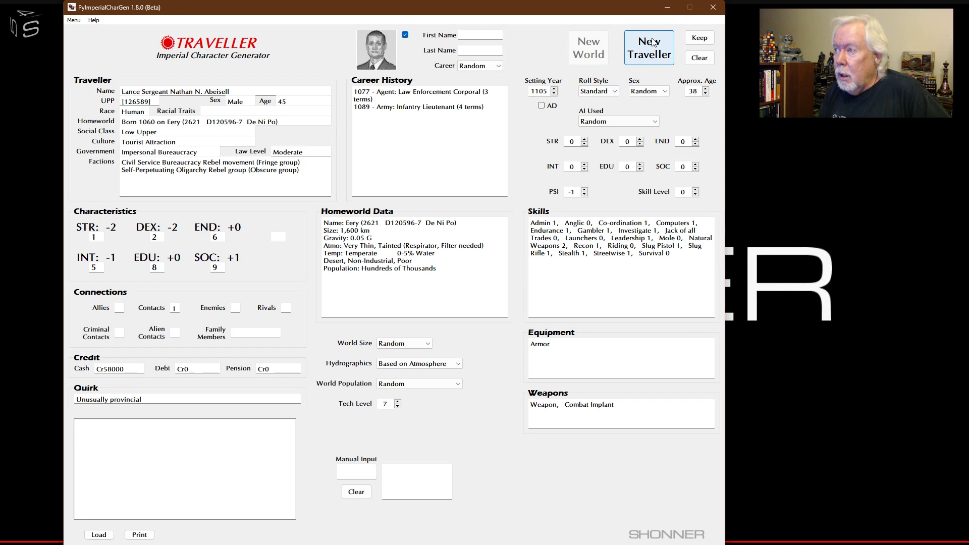
# - Enter a first name for the character and generate three new travellers with it
pyautogui.click(469, 34)
pyautogui.write('beth')
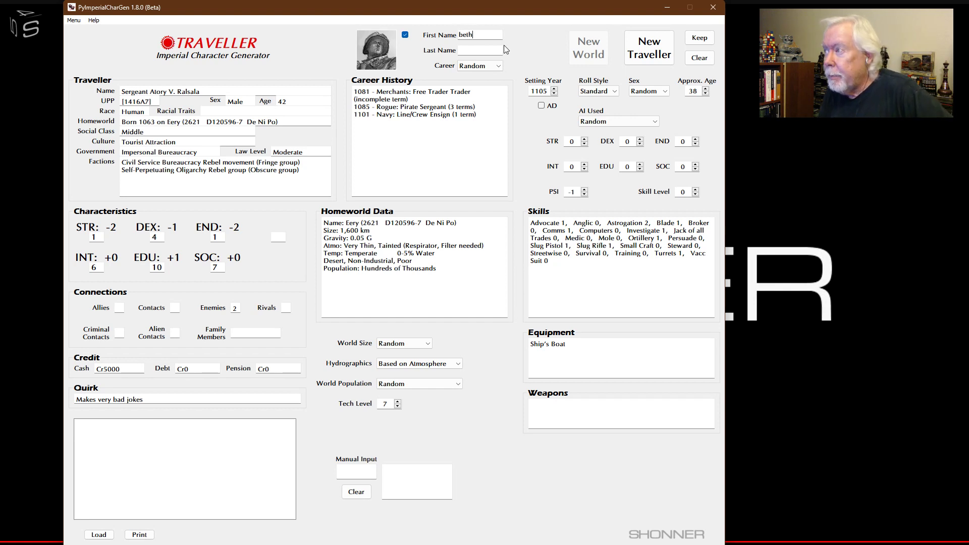
pyautogui.click(648, 52)
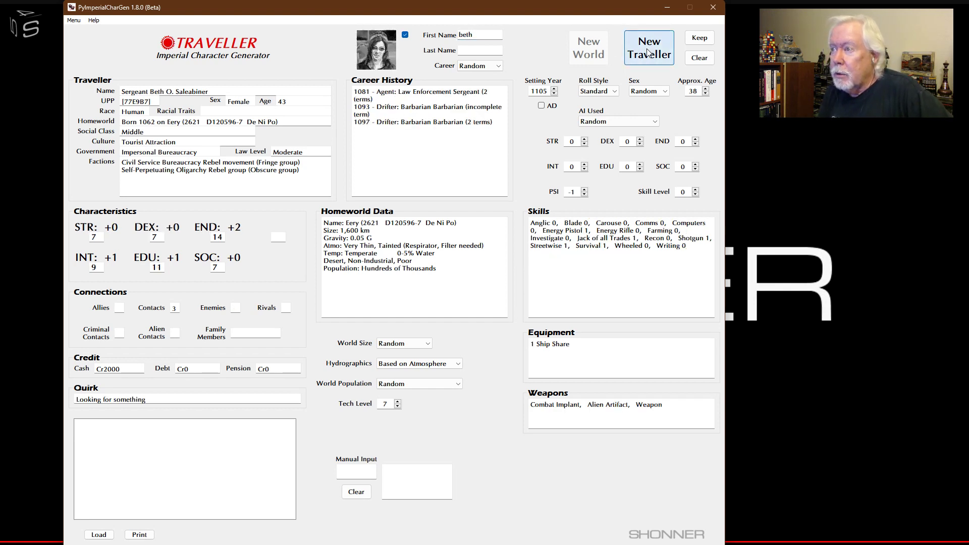
pyautogui.click(648, 52)
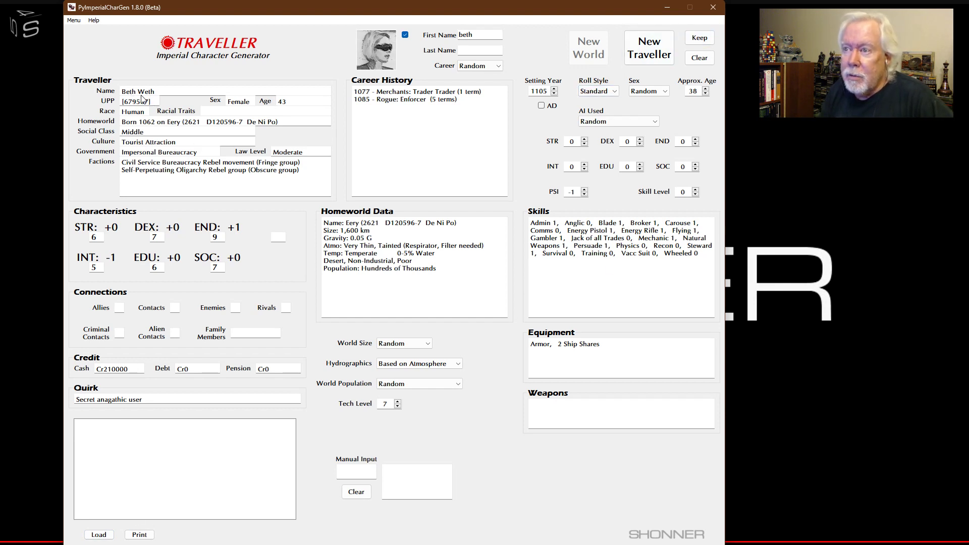
pyautogui.click(651, 56)
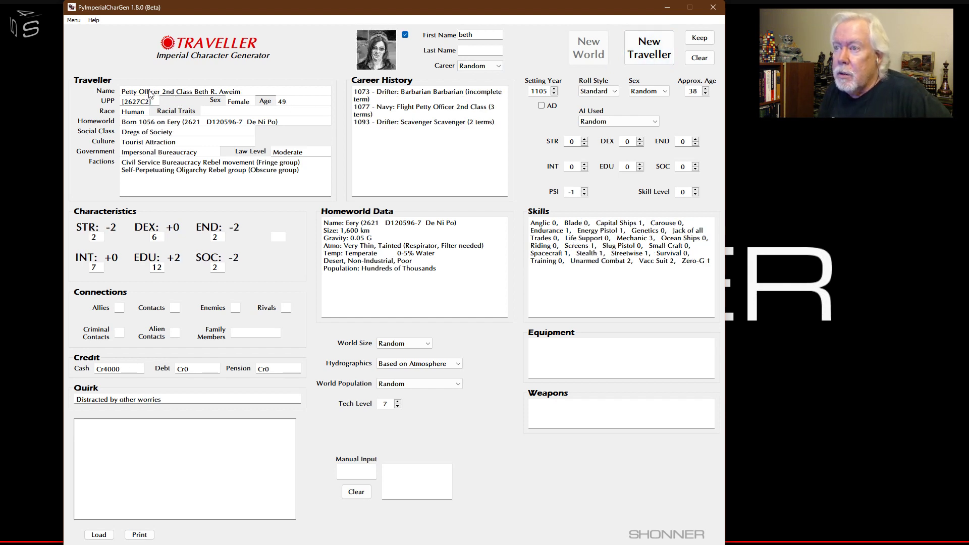
# - Keep the current traveller and load the list of saved travellers to find its entry
pyautogui.click(701, 40)
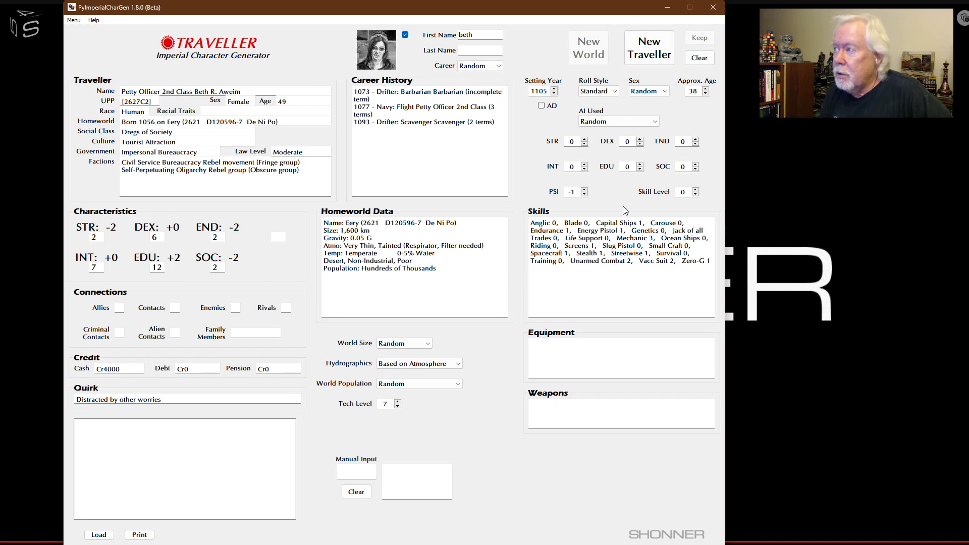
pyautogui.click(99, 535)
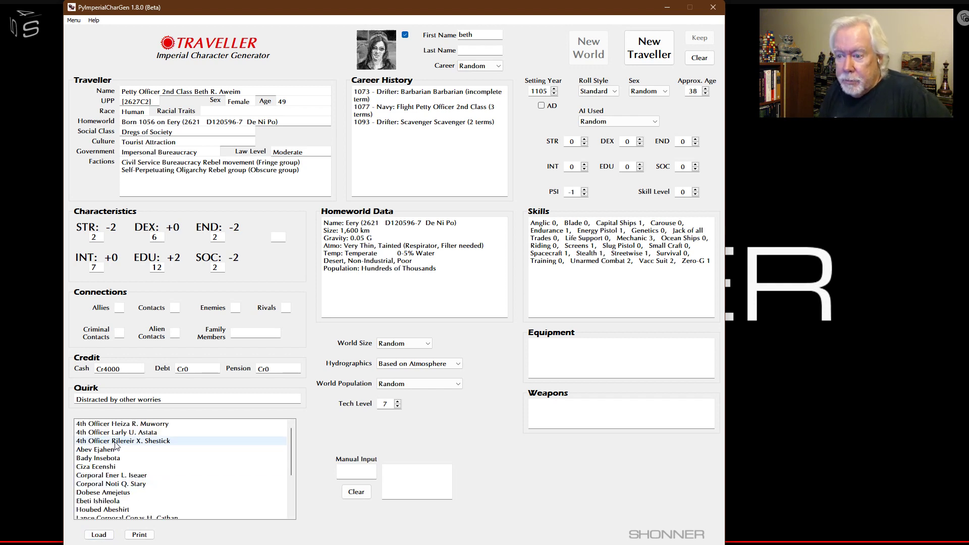
pyautogui.scroll(-3, 124, 448)
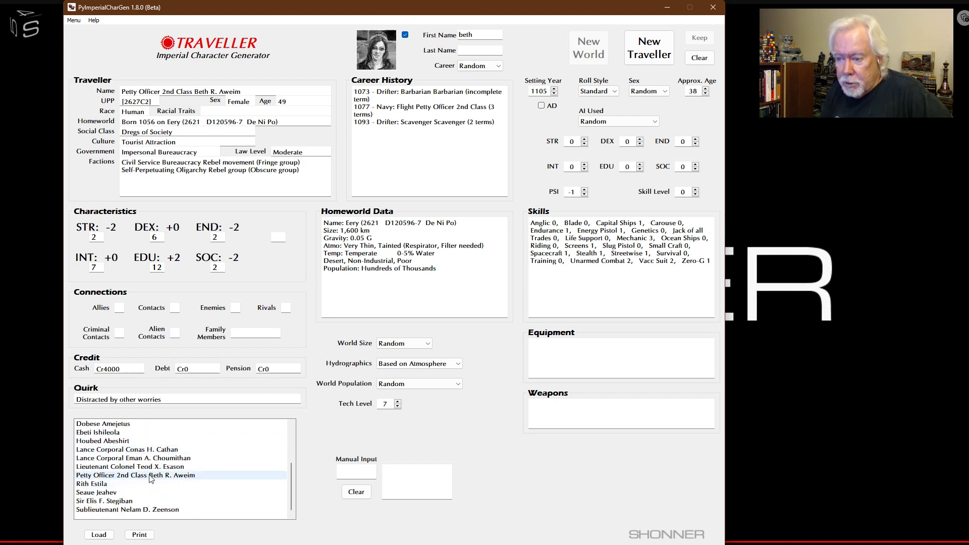
pyautogui.scroll(3, 110, 505)
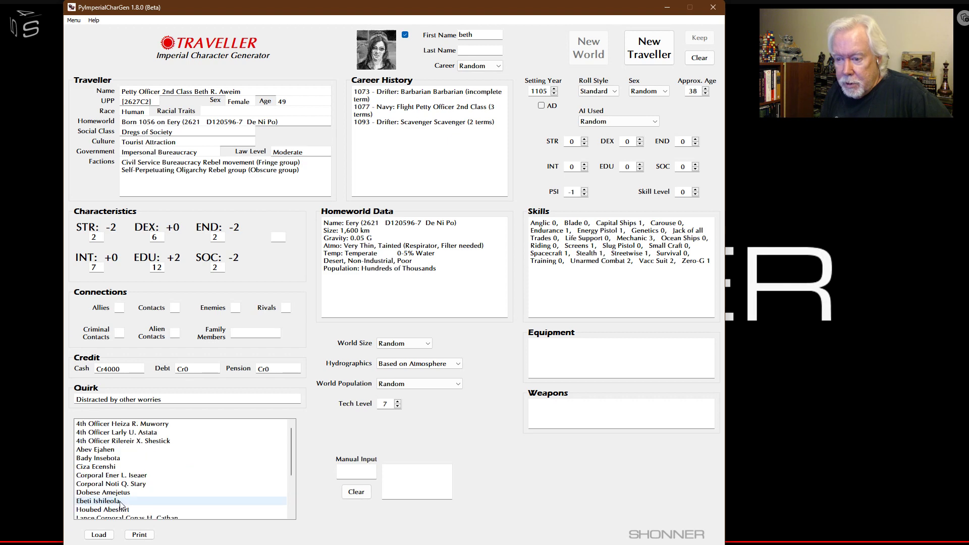
# - Open several saved travellers from the loaded list to review their portraits, careers, skills and homeworld data
pyautogui.click(111, 466)
pyautogui.click(111, 441)
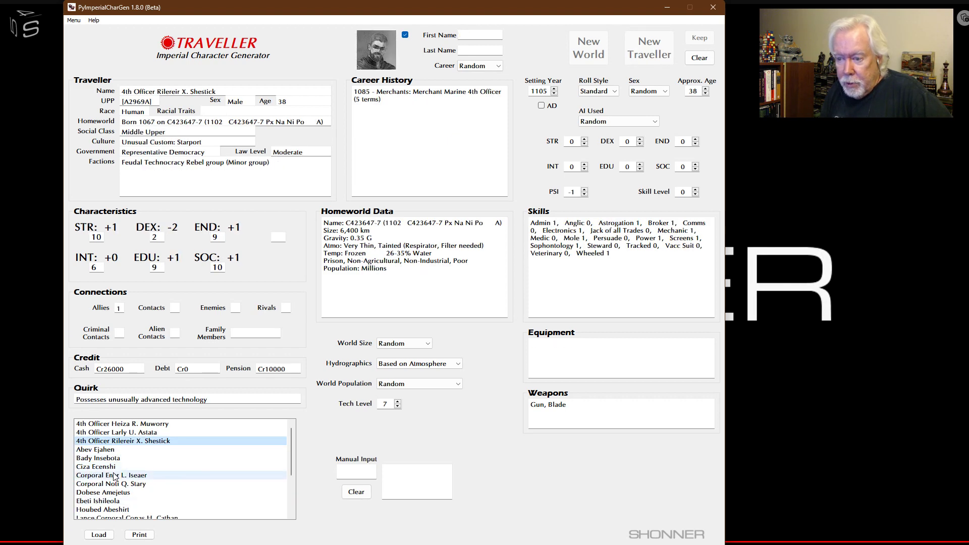
pyautogui.click(111, 484)
pyautogui.click(113, 501)
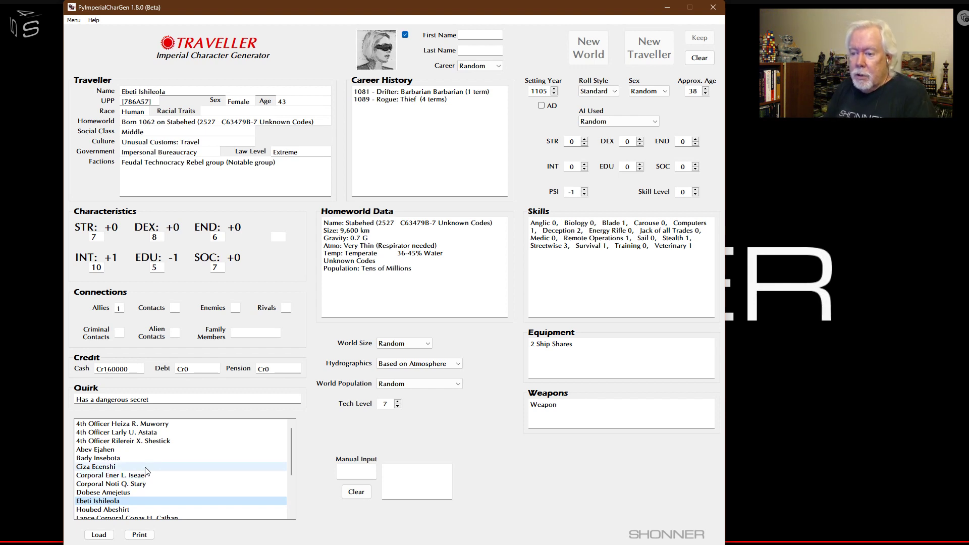
pyautogui.scroll(-1, 131, 466)
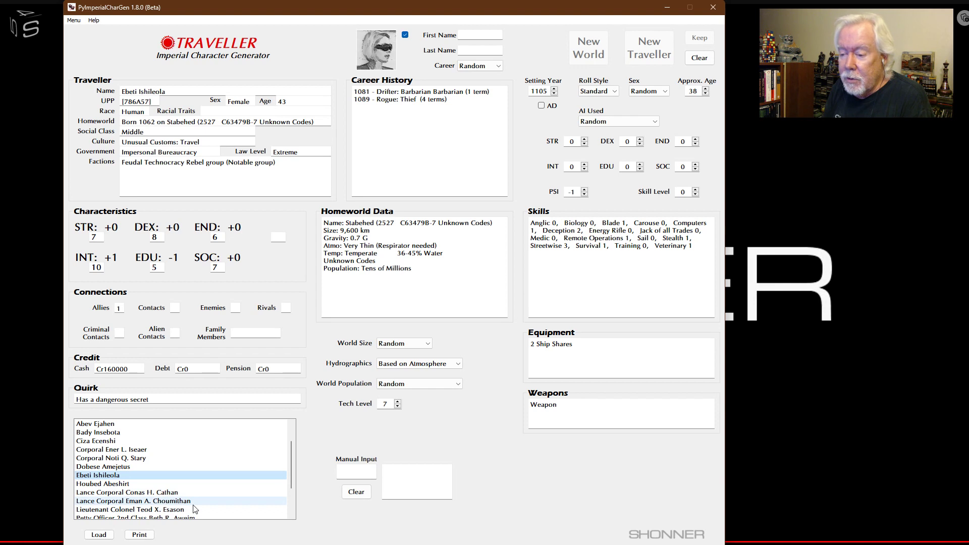
pyautogui.click(172, 510)
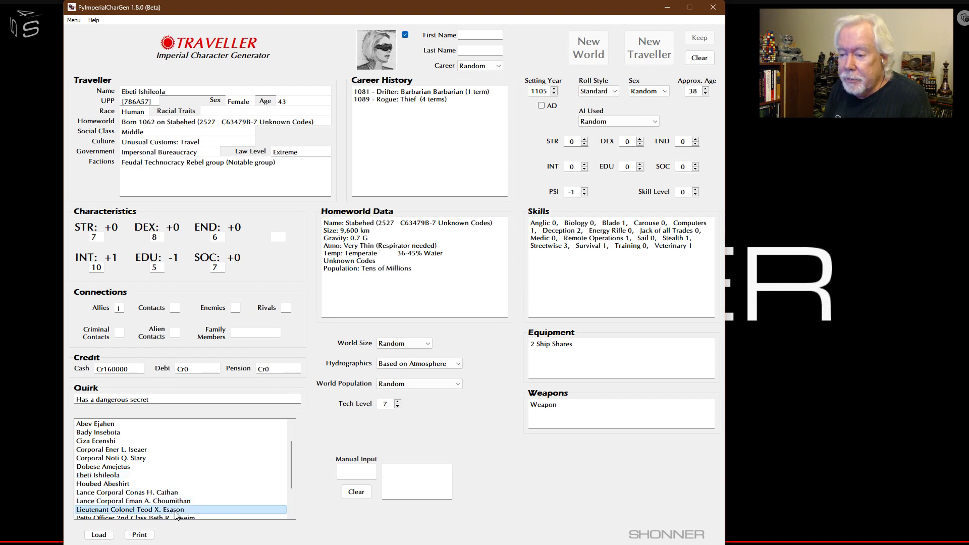
pyautogui.click(120, 434)
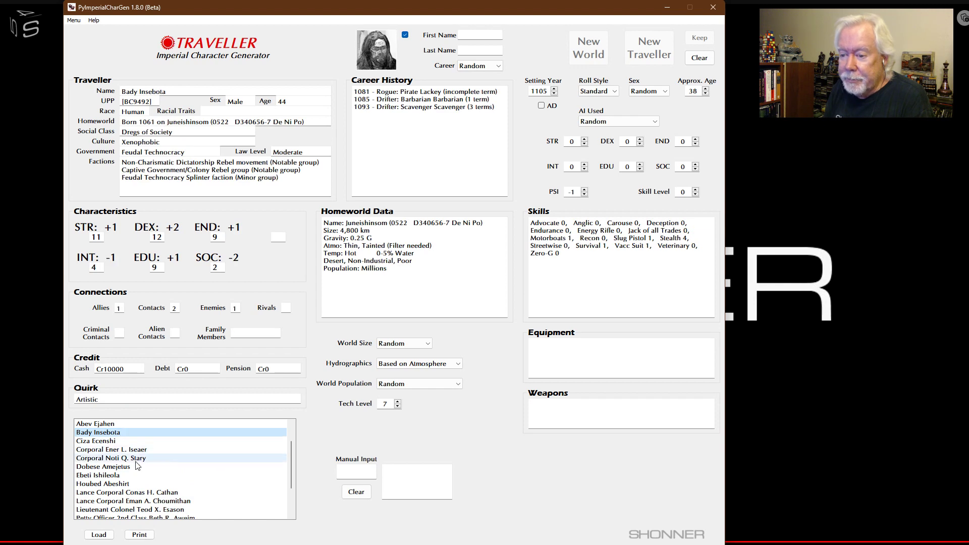